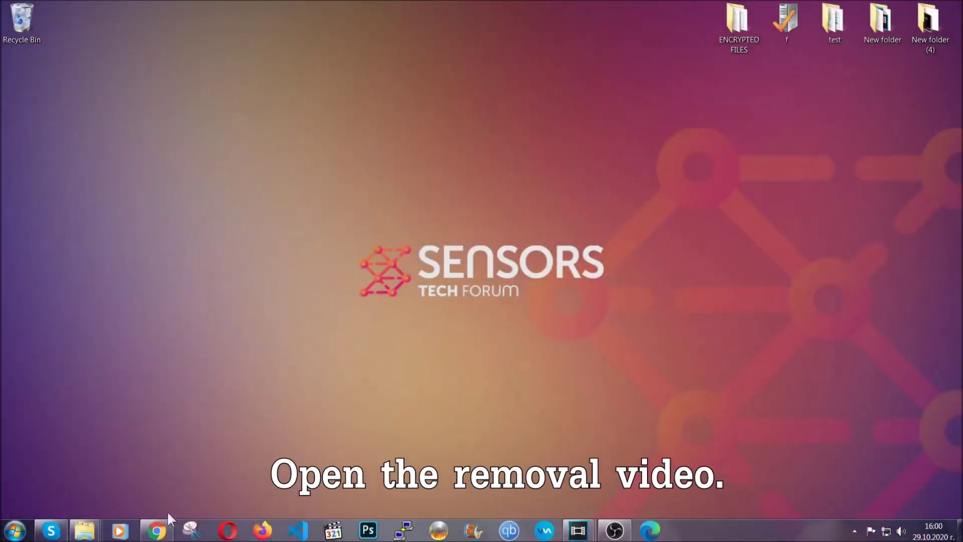
# Follow the Full Removal Guide link under the YouTube adware removal video to get the SpyHunter installer.
pyautogui.click(157, 529)
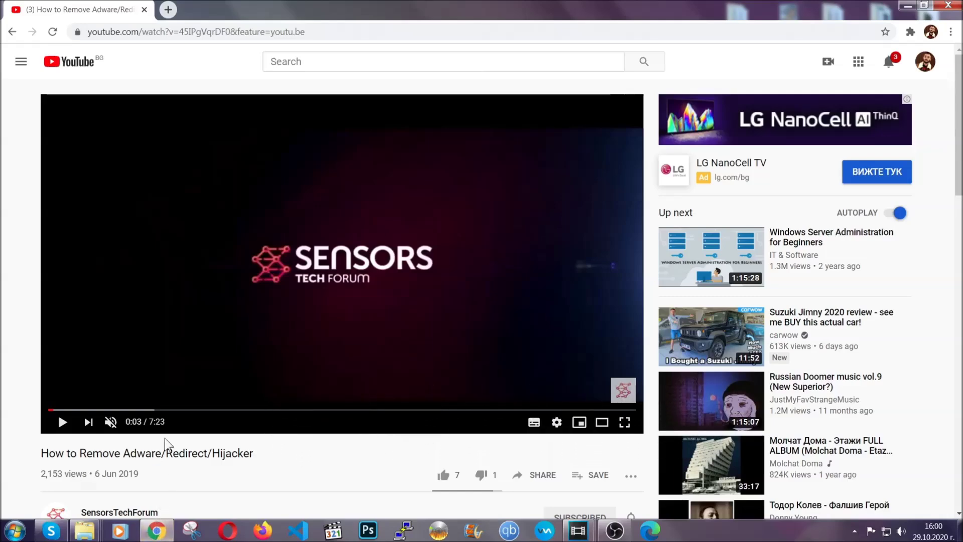
pyautogui.scroll(-5, 193, 359)
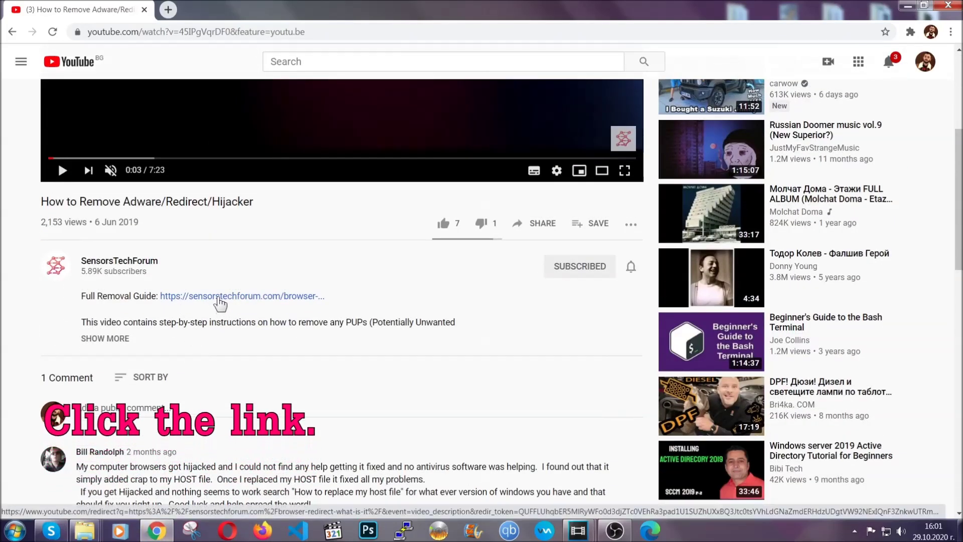
pyautogui.click(220, 297)
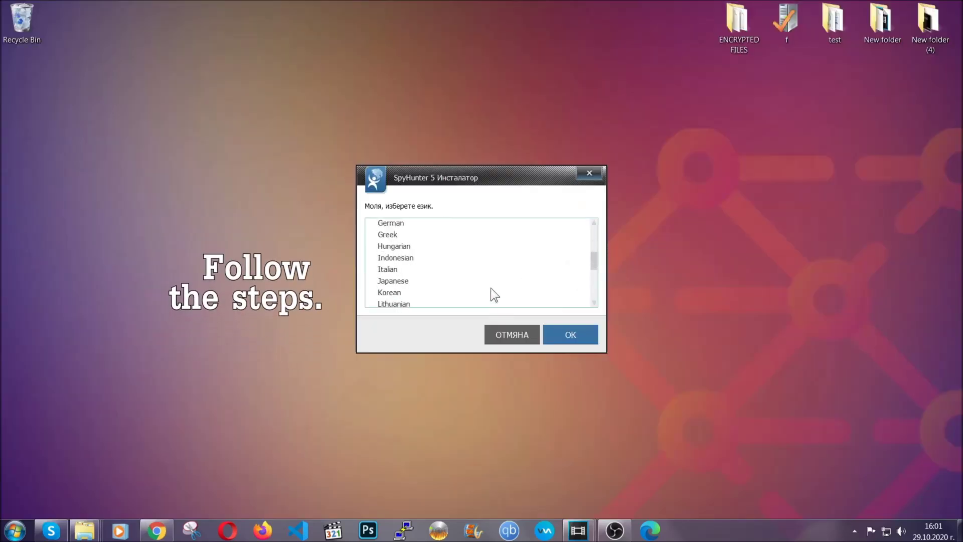
# Install SpyHunter 5 in English, accepting the EULA and Privacy Policy, and finish setup.
pyautogui.scroll(-2, 471, 292)
pyautogui.scroll(4, 490, 301)
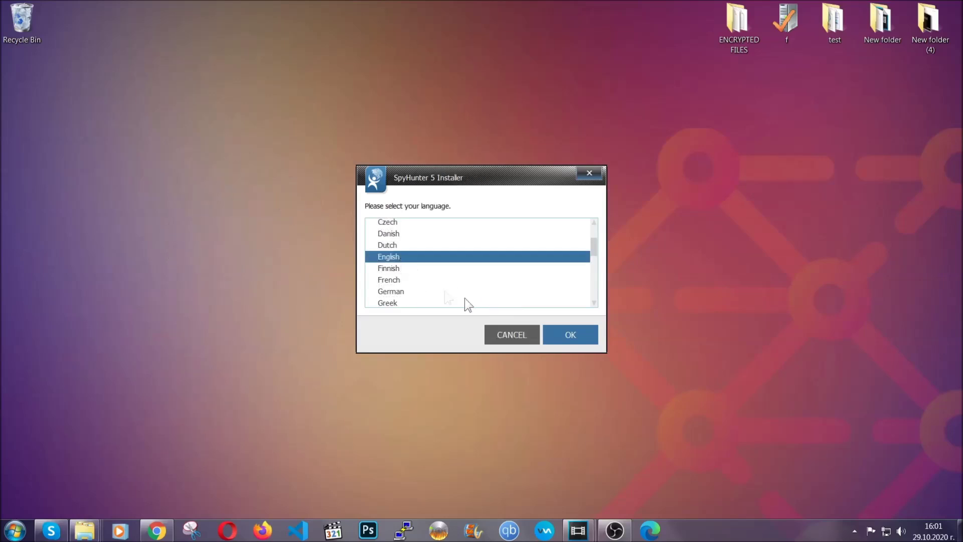
pyautogui.click(567, 337)
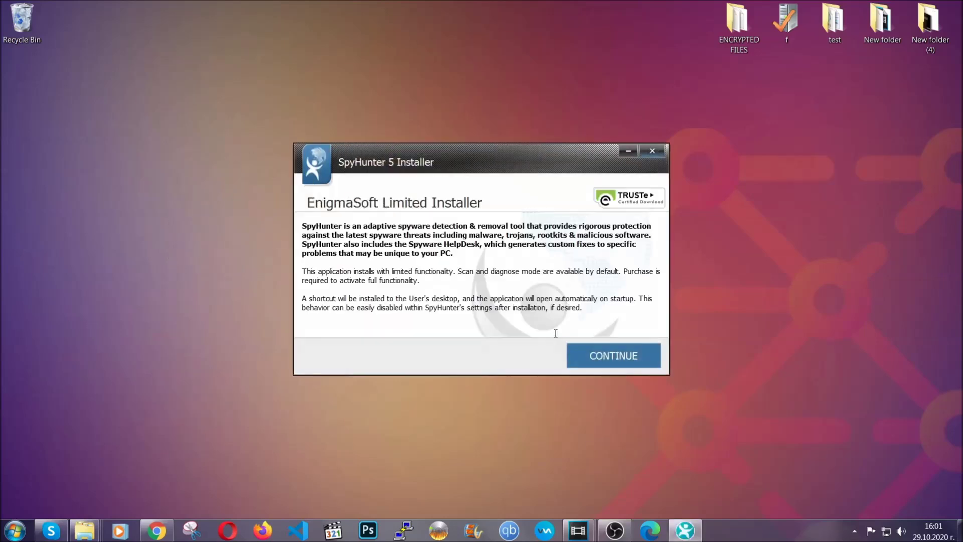
pyautogui.click(580, 351)
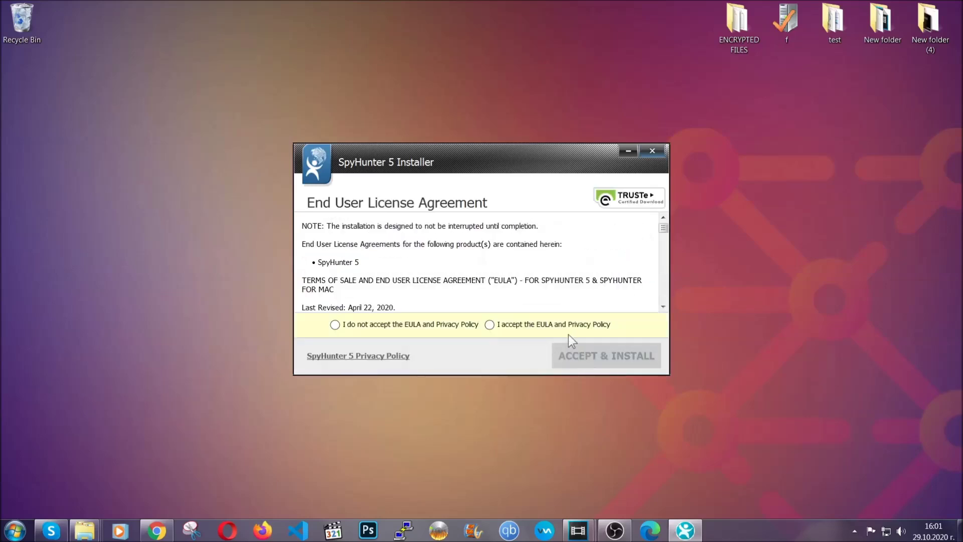
pyautogui.click(489, 324)
pyautogui.click(580, 351)
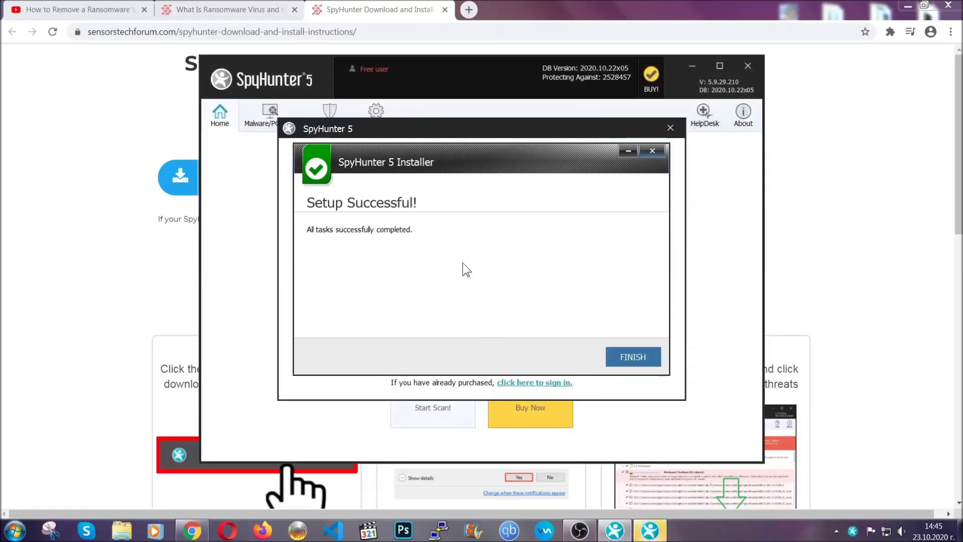
pyautogui.click(617, 358)
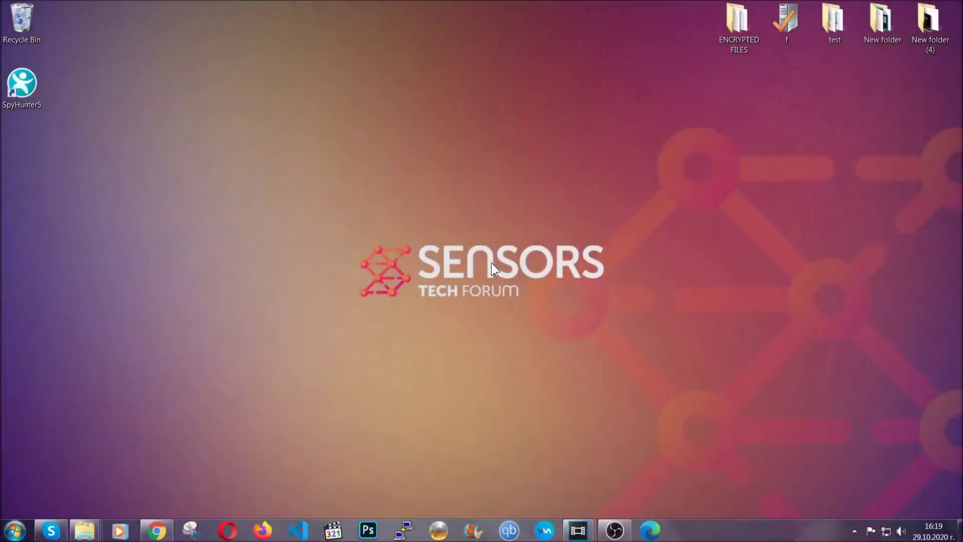
# Run APPWIZ.CPL and uninstall SUSPICIOUS PROGRAM from Programs and Features, confirming the removal.
pyautogui.press('super+r')
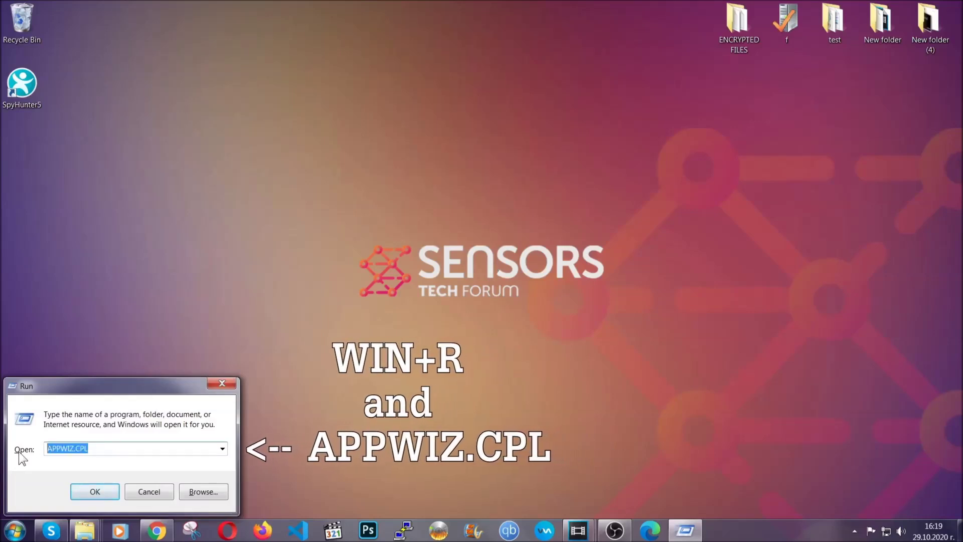
pyautogui.click(94, 488)
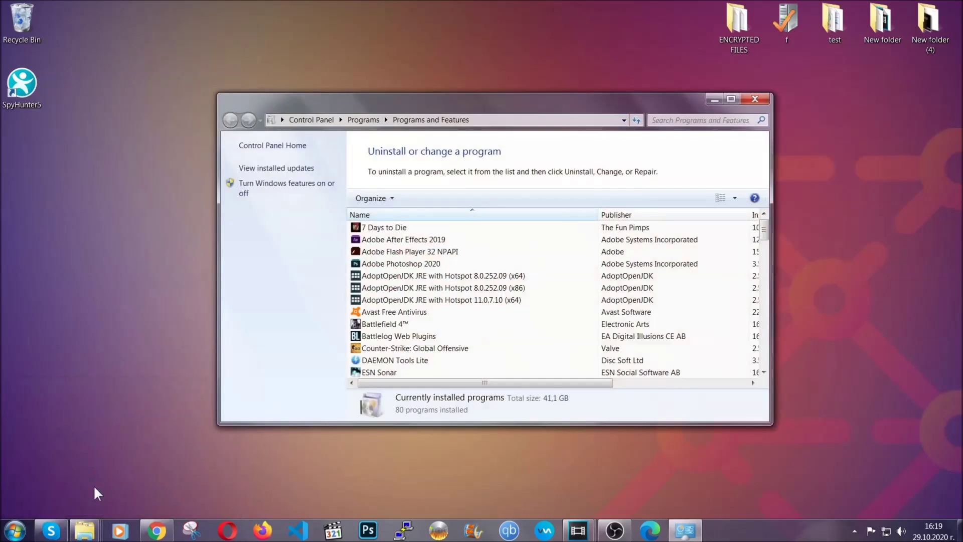
pyautogui.scroll(-20, 510, 273)
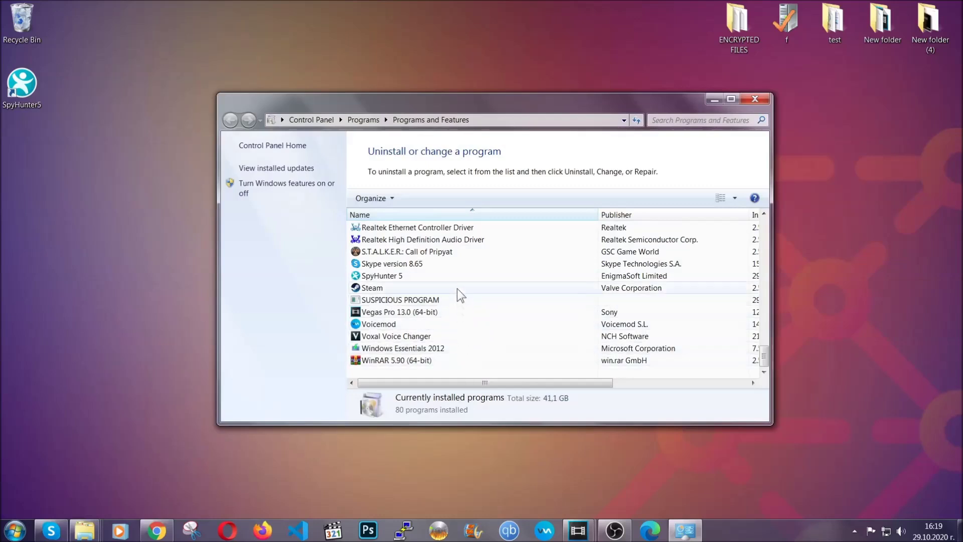
pyautogui.click(412, 300)
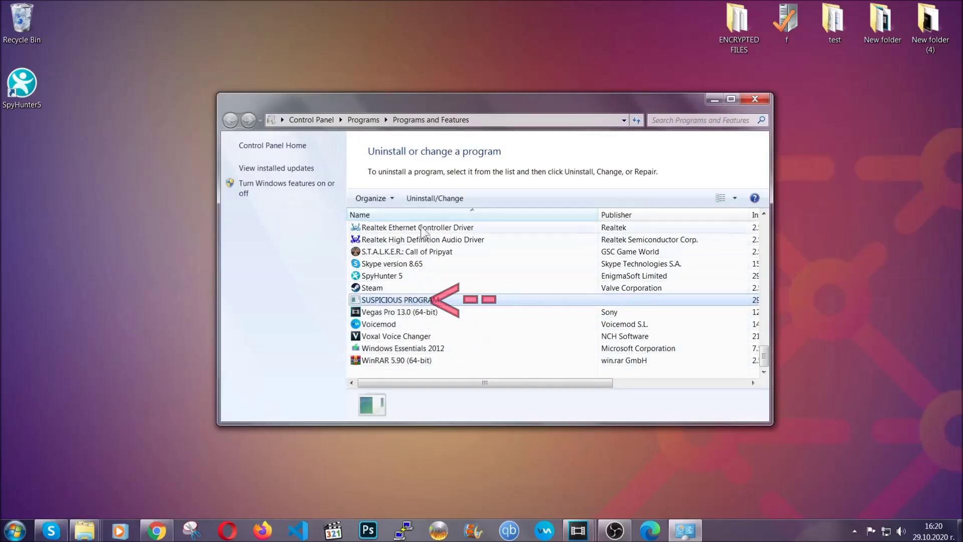
pyautogui.click(427, 197)
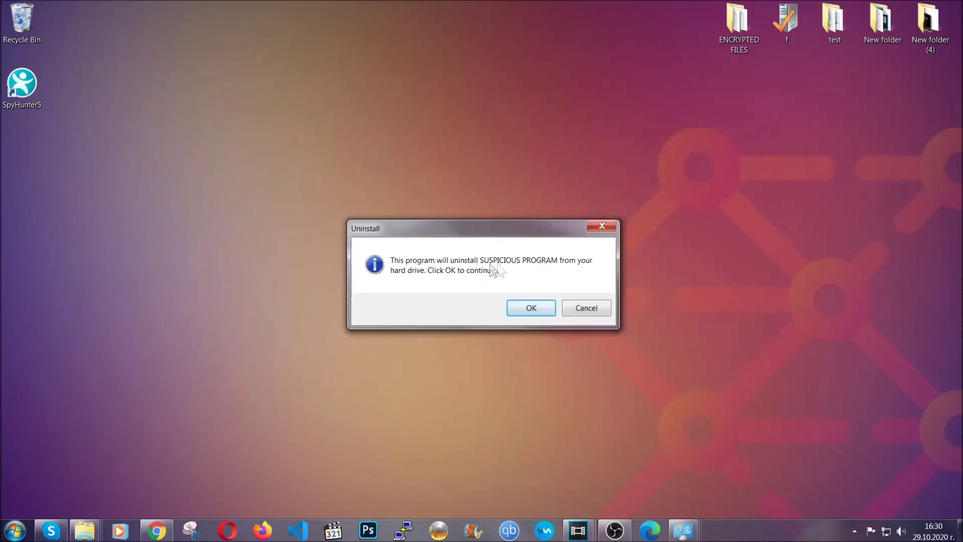
pyautogui.click(528, 311)
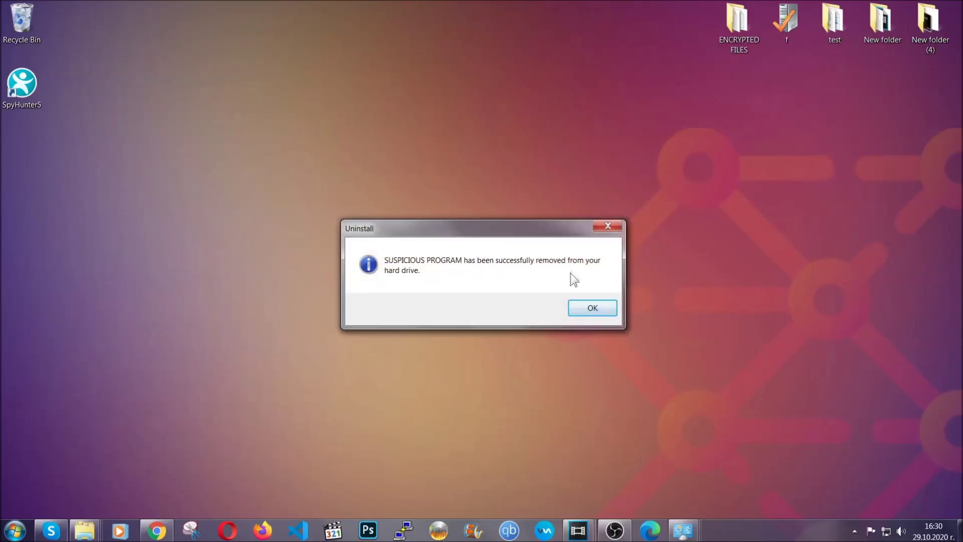
pyautogui.click(578, 306)
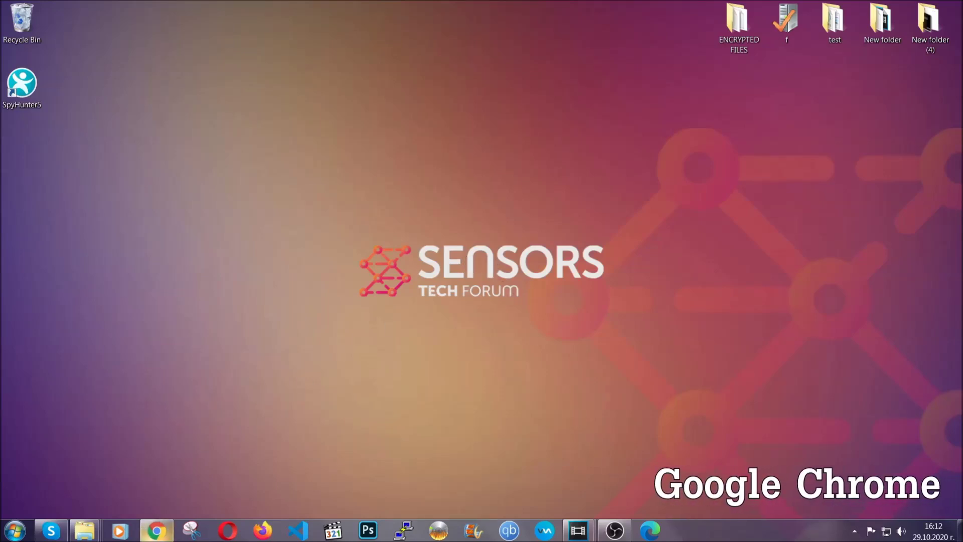
# Clear Chrome's All time browsing data at chrome://settings/clearBrowserData, leaving Passwords unticked.
pyautogui.click(158, 532)
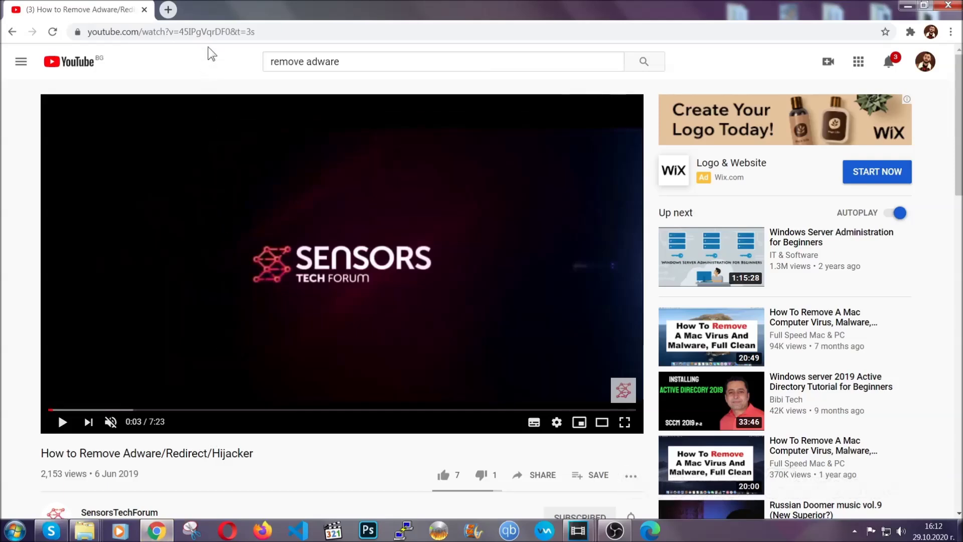
pyautogui.click(209, 33)
pyautogui.write('chro')
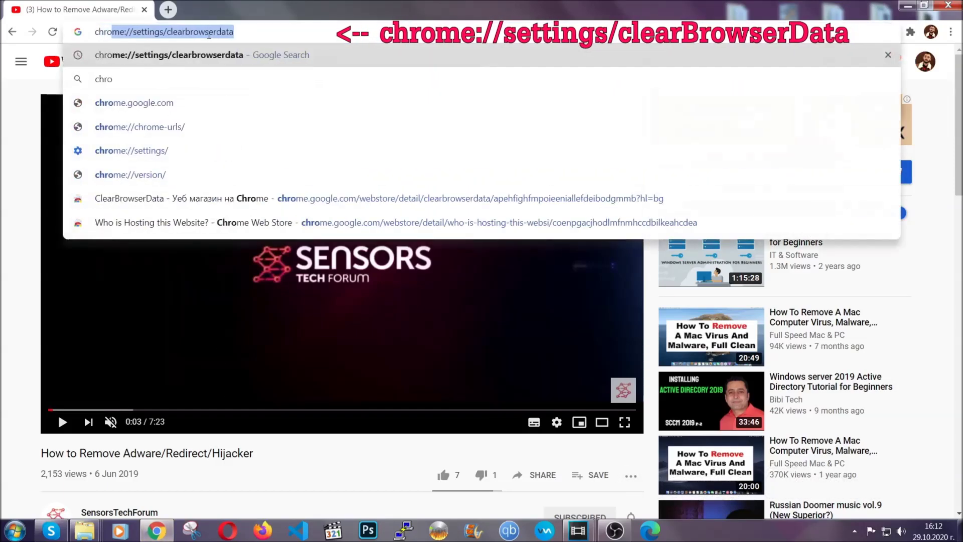
pyautogui.write('me:/')
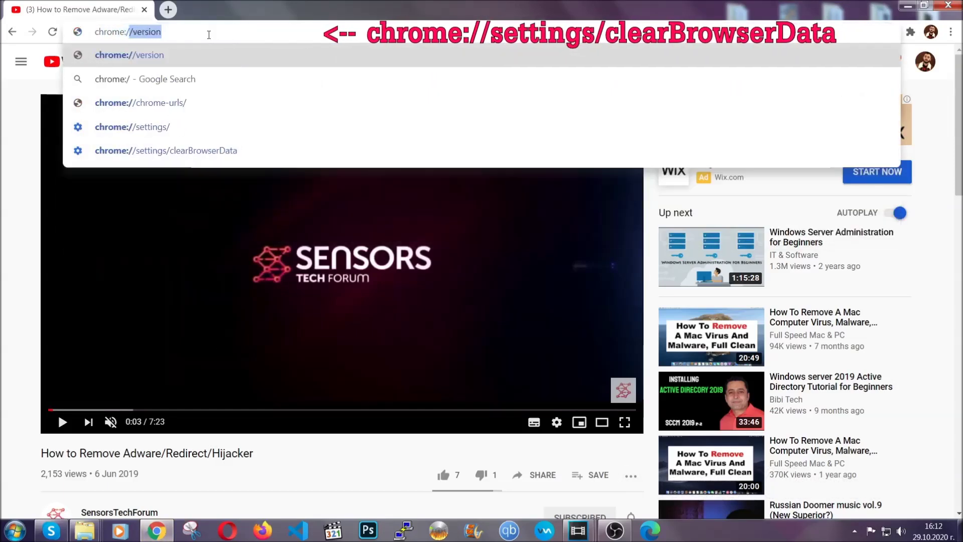
pyautogui.write('/setting')
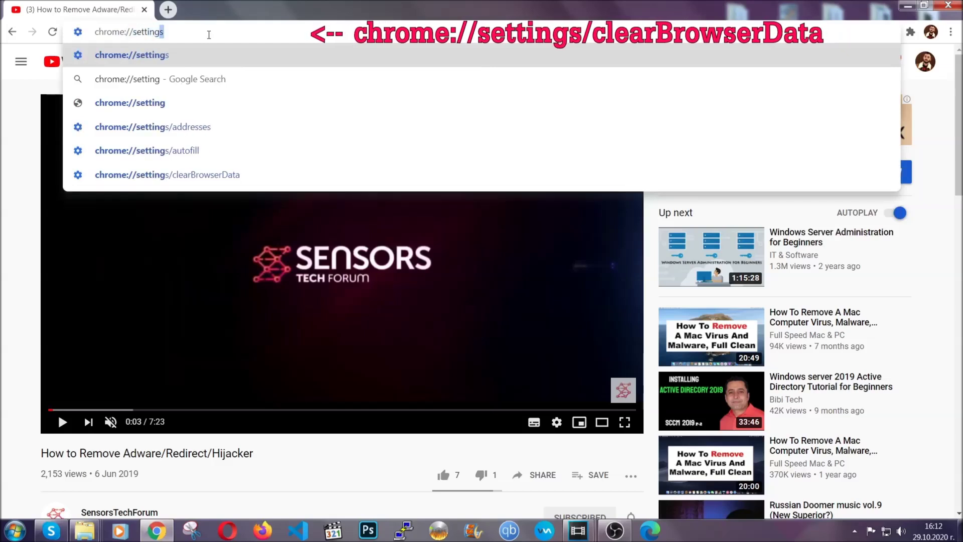
pyautogui.write('s/ce')
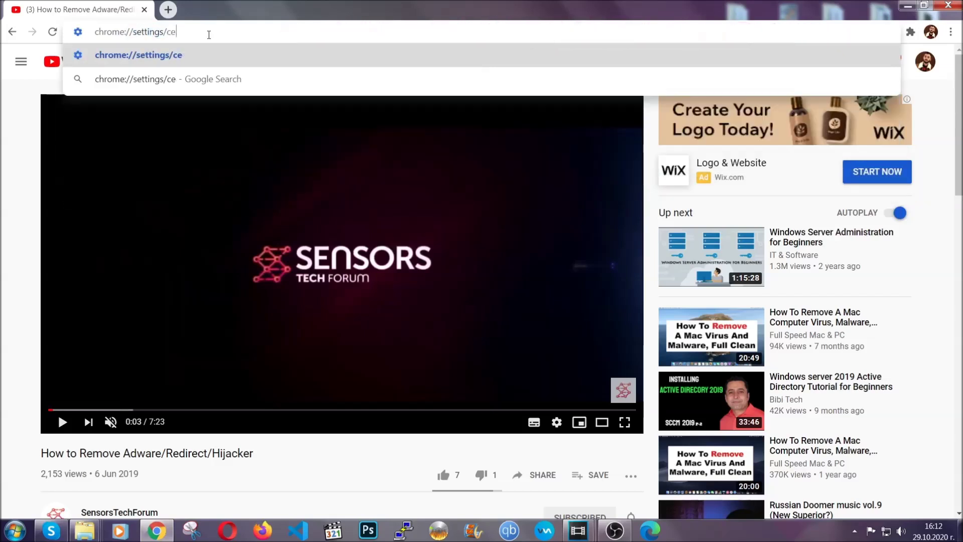
pyautogui.press('BackSpace')
pyautogui.write('lea')
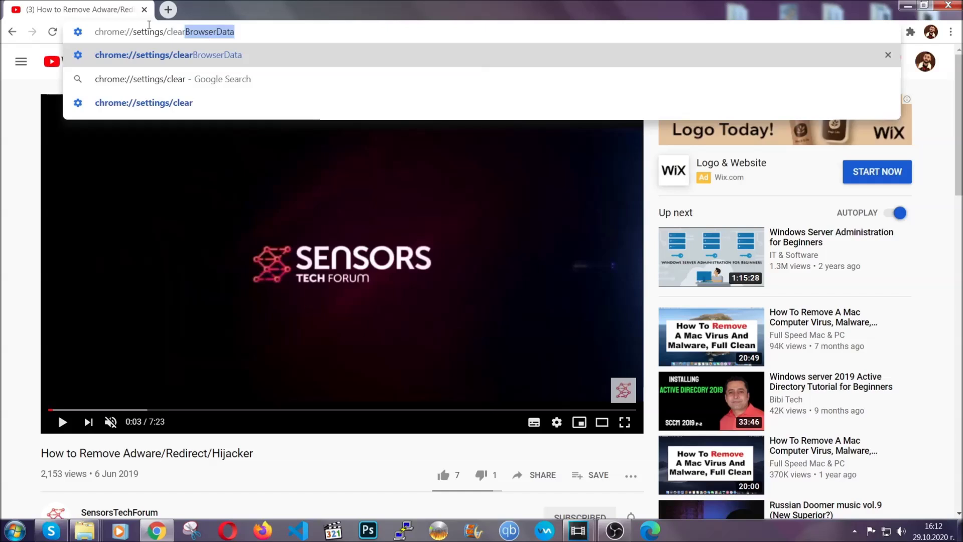
pyautogui.write('r')
pyautogui.click(138, 54)
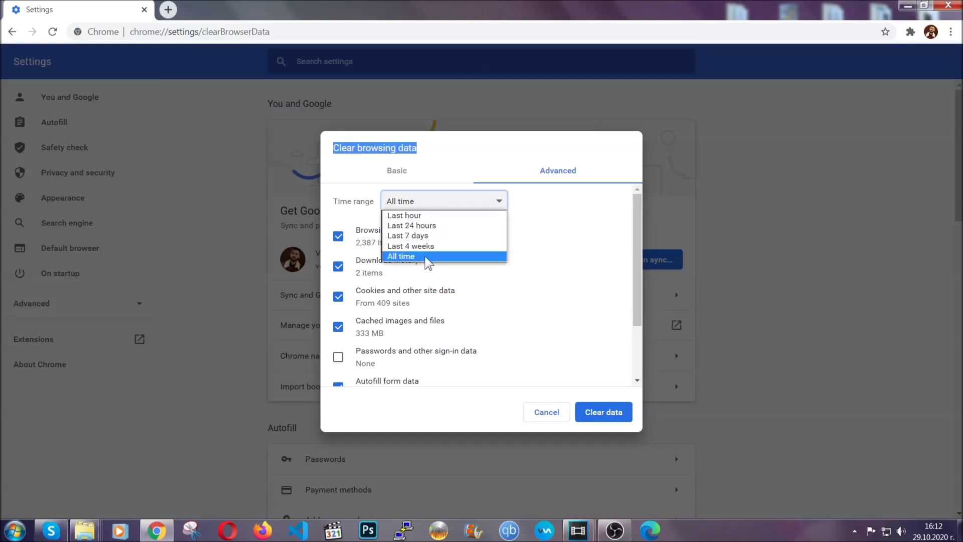
pyautogui.click(426, 255)
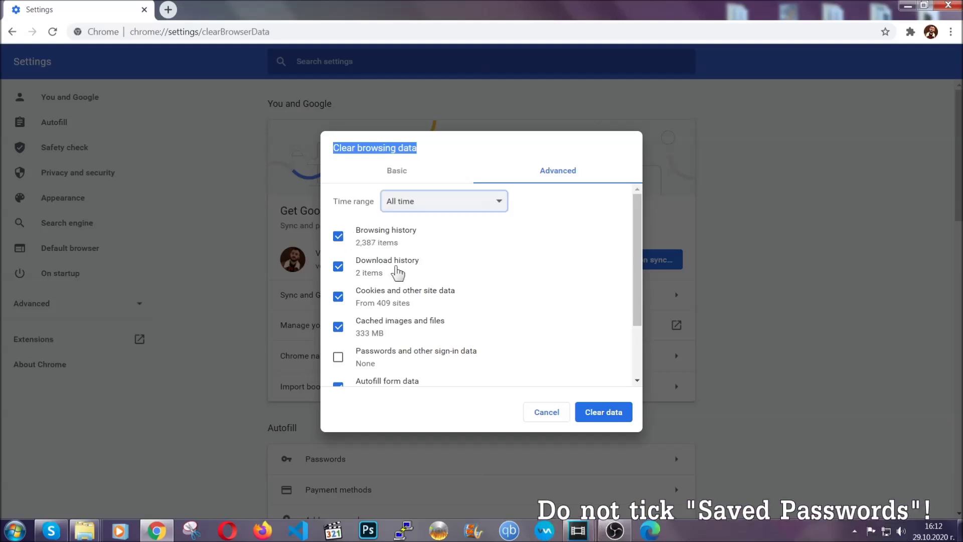
pyautogui.scroll(-3, 389, 331)
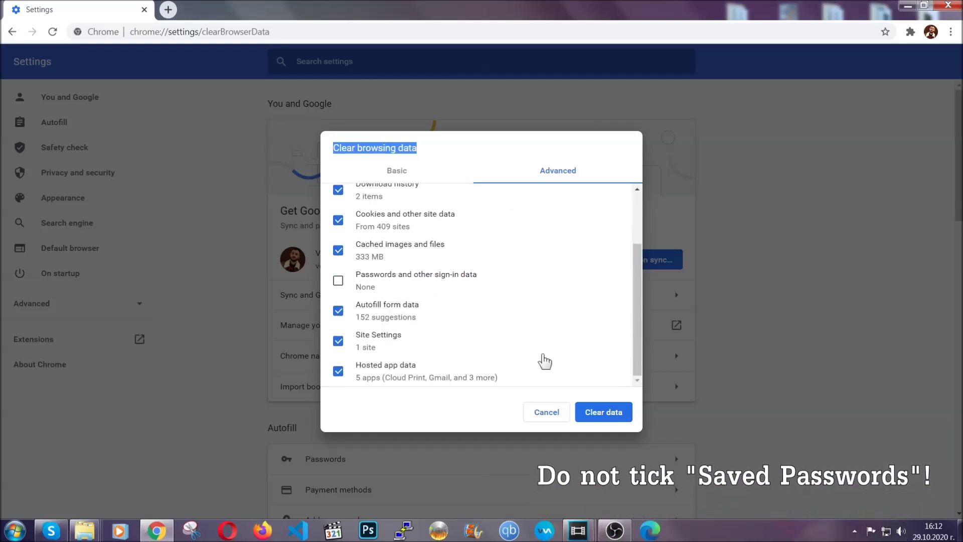
pyautogui.click(592, 412)
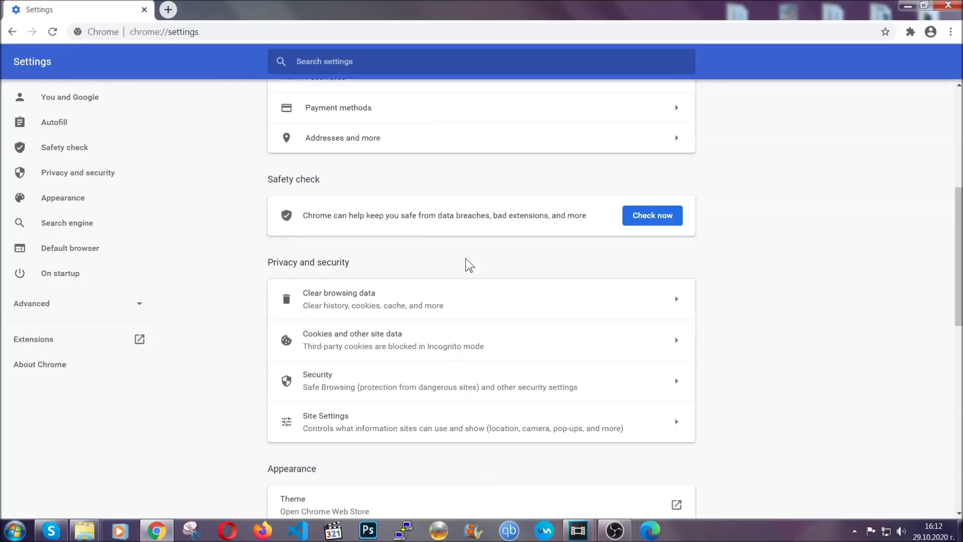
# Remove the Bulk Media Downloader extension on Chrome's Extensions page, then minimize Chrome.
pyautogui.click(951, 32)
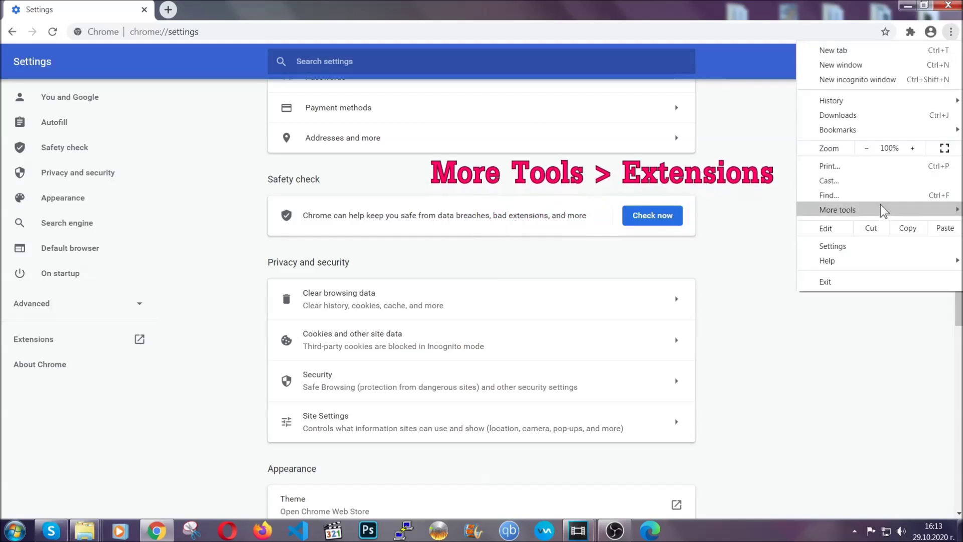
pyautogui.moveTo(881, 205)
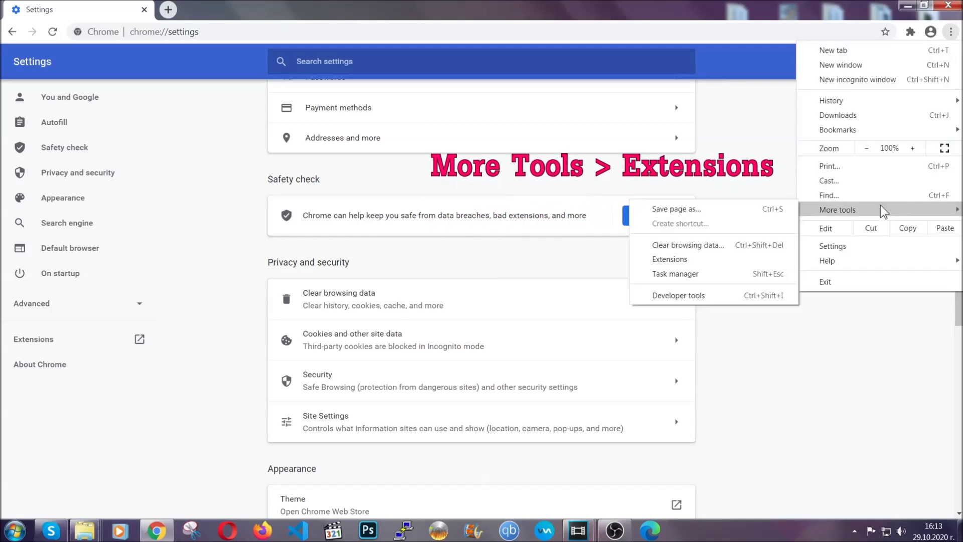
pyautogui.click(696, 260)
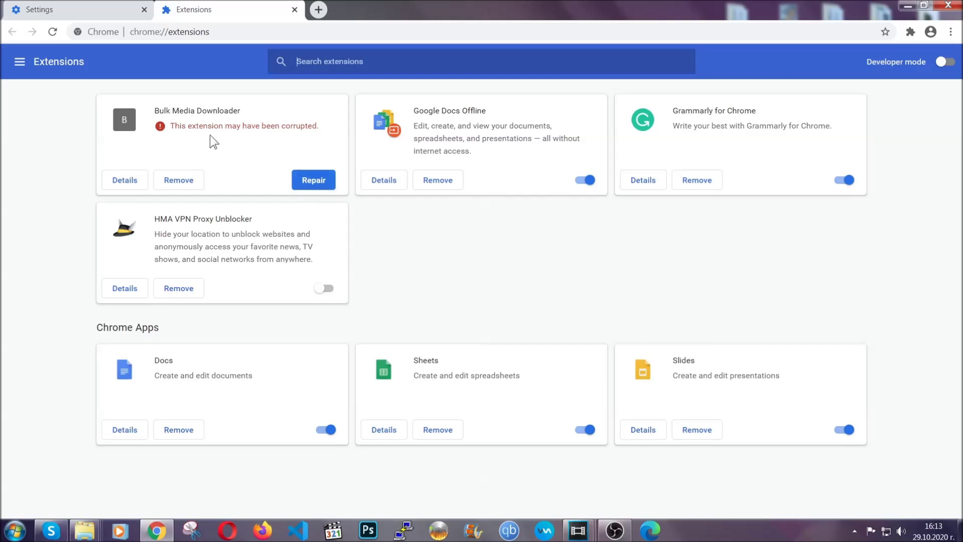
pyautogui.click(186, 181)
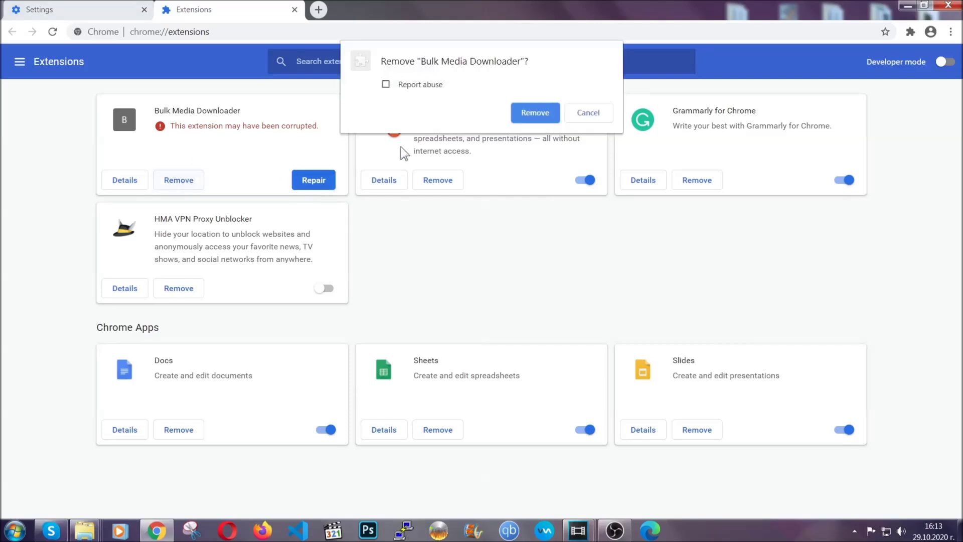
pyautogui.click(521, 112)
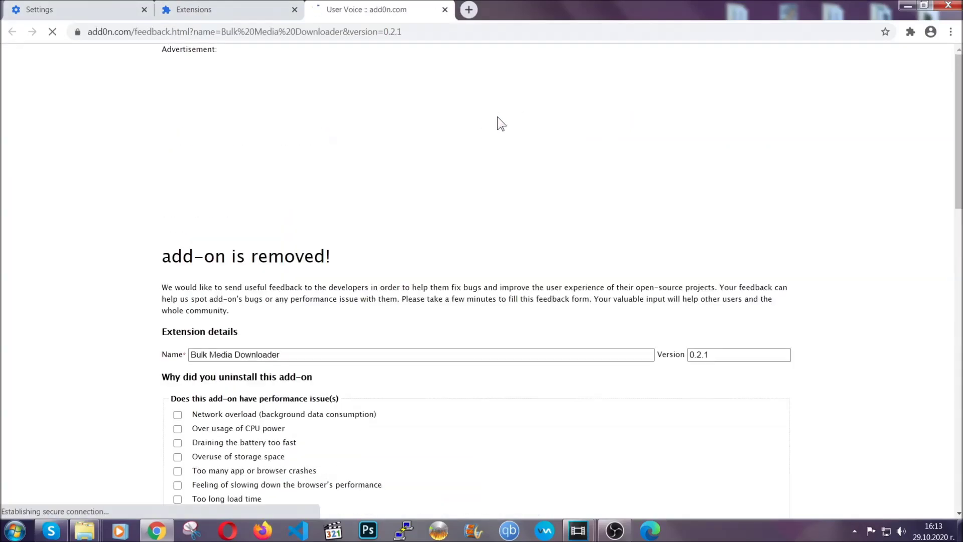
pyautogui.click(245, 10)
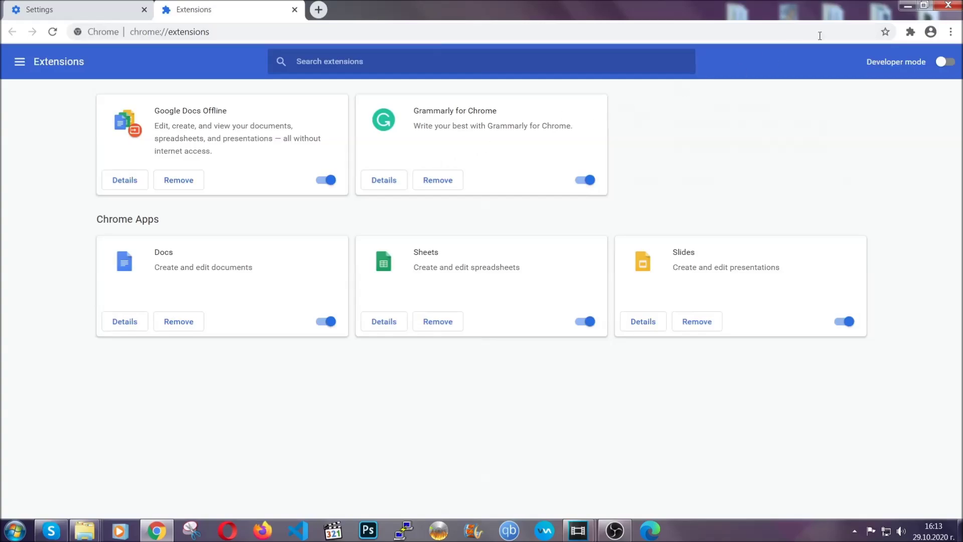
pyautogui.click(906, 7)
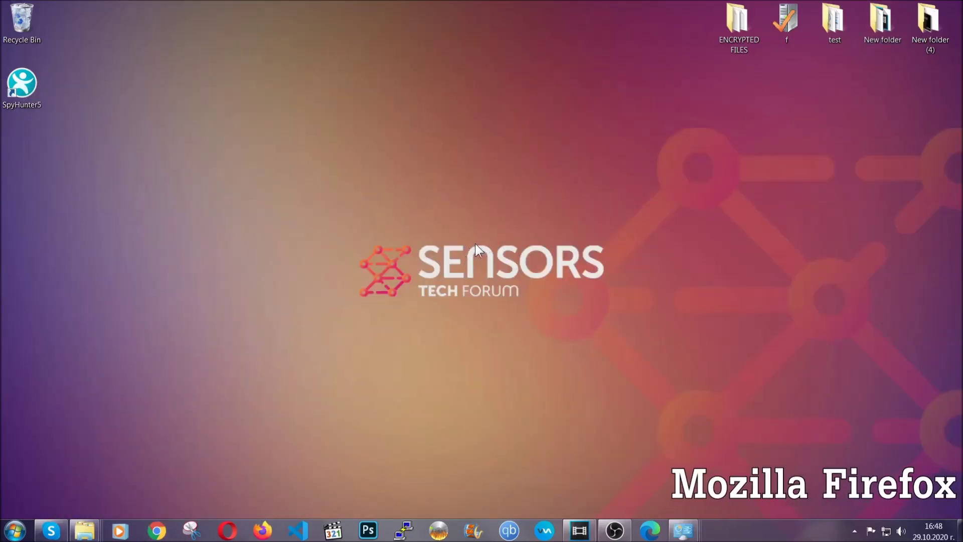
# Load about:support in Firefox and start the Refresh Firefox reset.
pyautogui.click(261, 530)
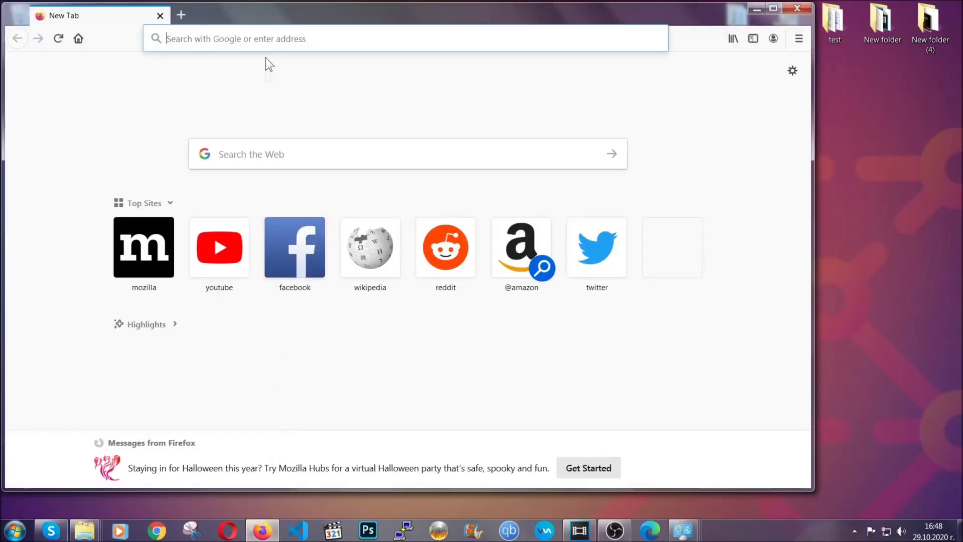
pyautogui.click(265, 38)
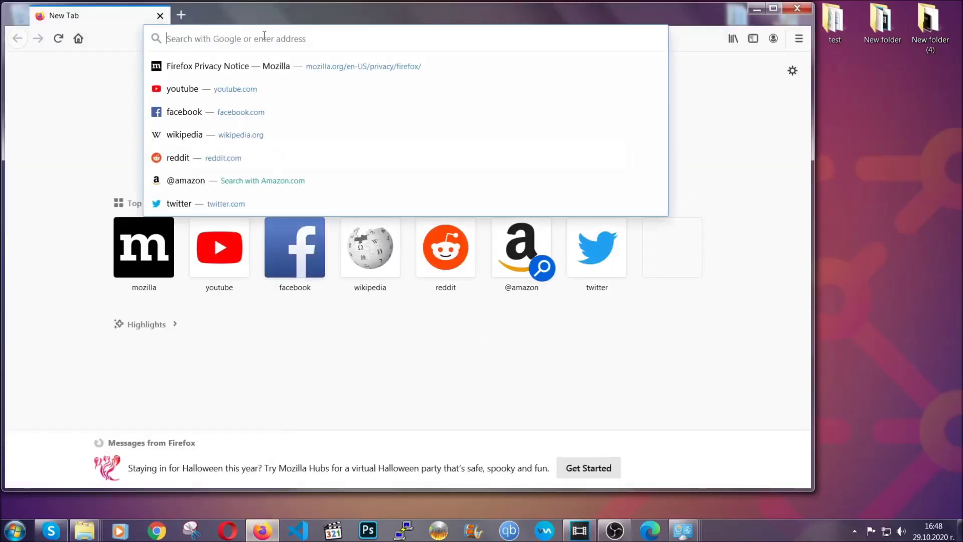
pyautogui.write('about:support')
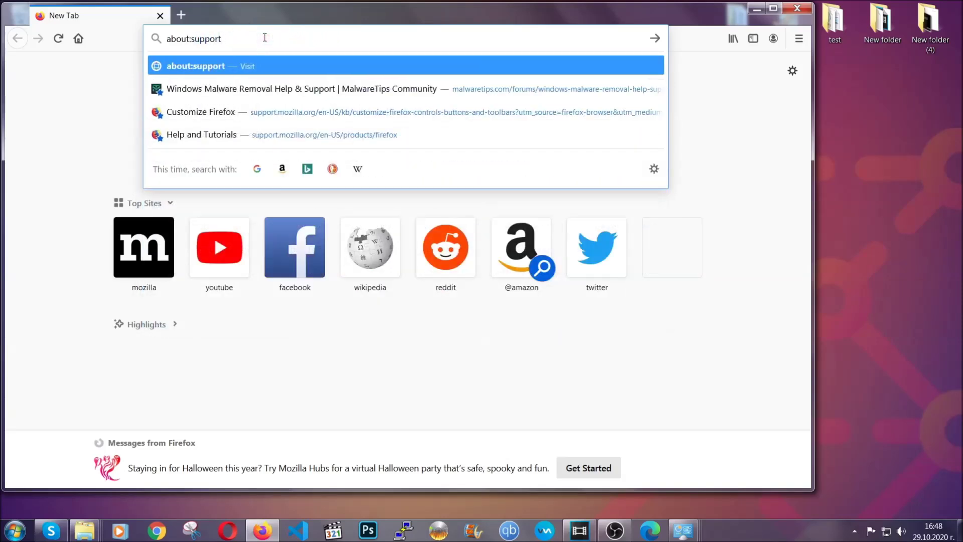
pyautogui.press('Return')
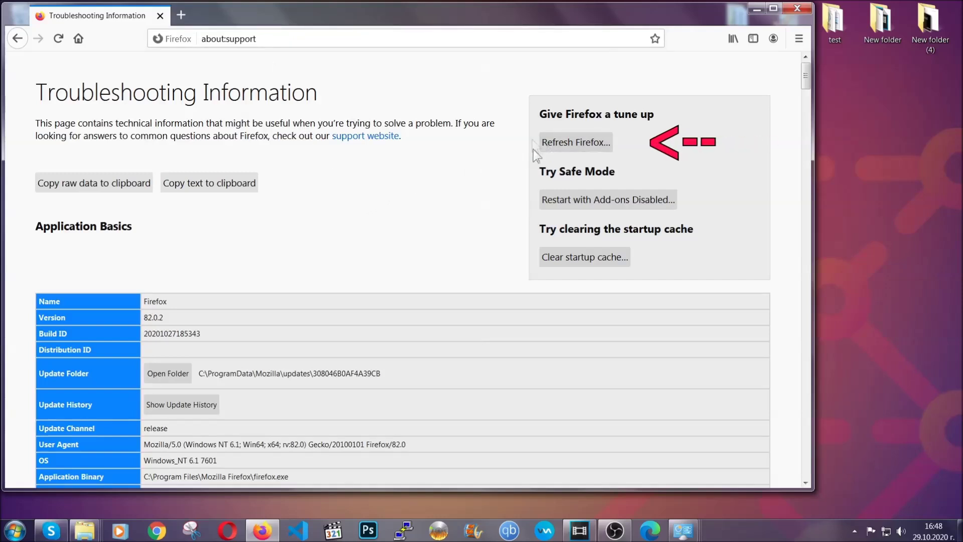
pyautogui.click(570, 147)
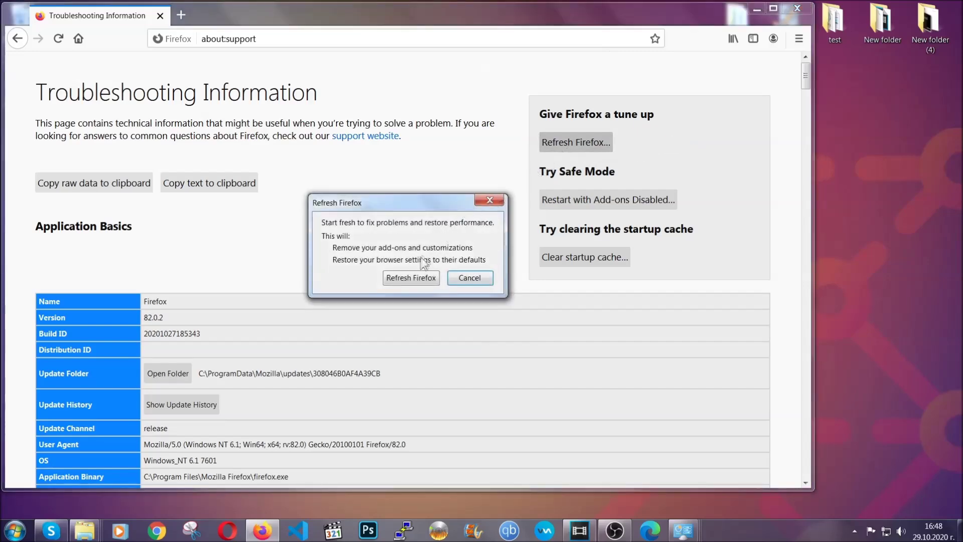
# Confirm Refresh Firefox to restore its defaults, then minimize the Firefox window.
pyautogui.click(410, 279)
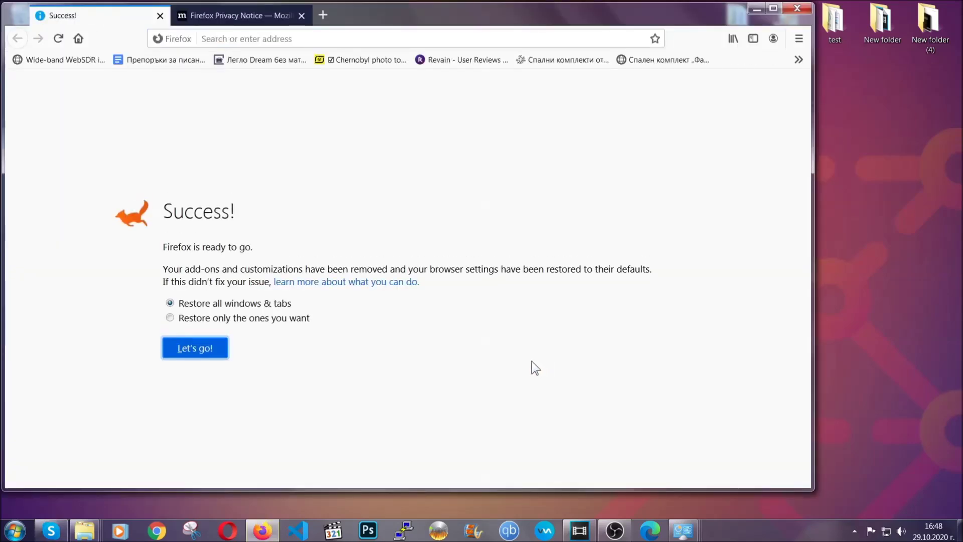
pyautogui.click(756, 8)
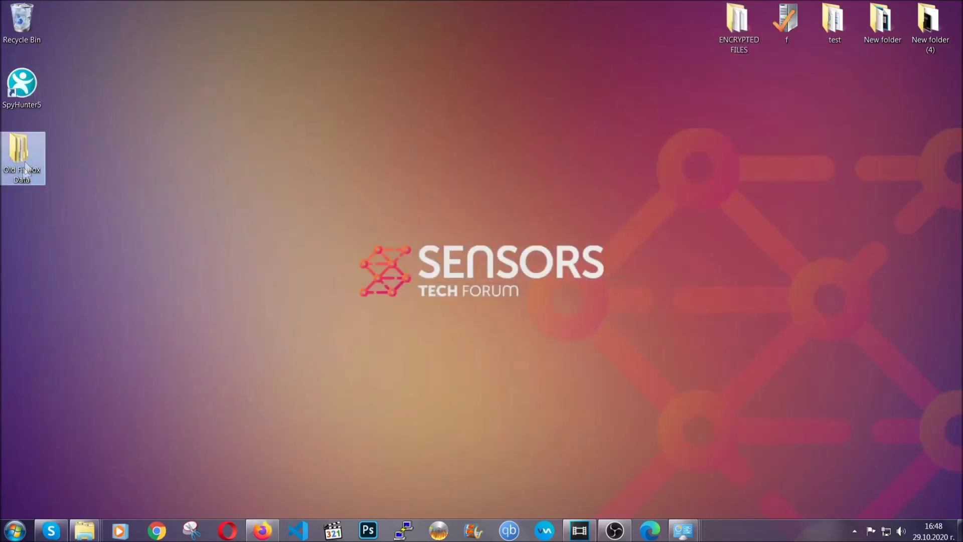
pyautogui.moveTo(14, 168)
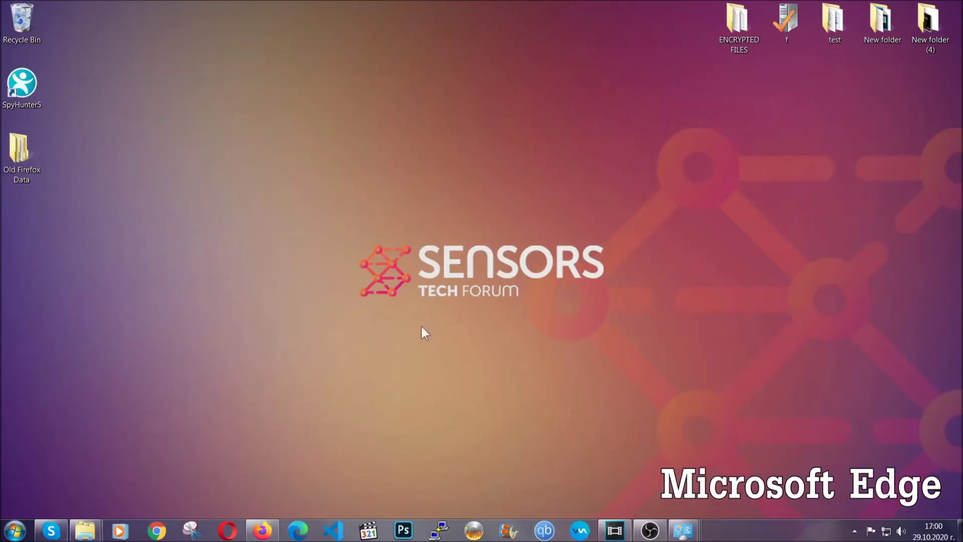
# Clear Edge's browsing data for All time at edge://settings/clearBrowserData.
pyautogui.click(298, 529)
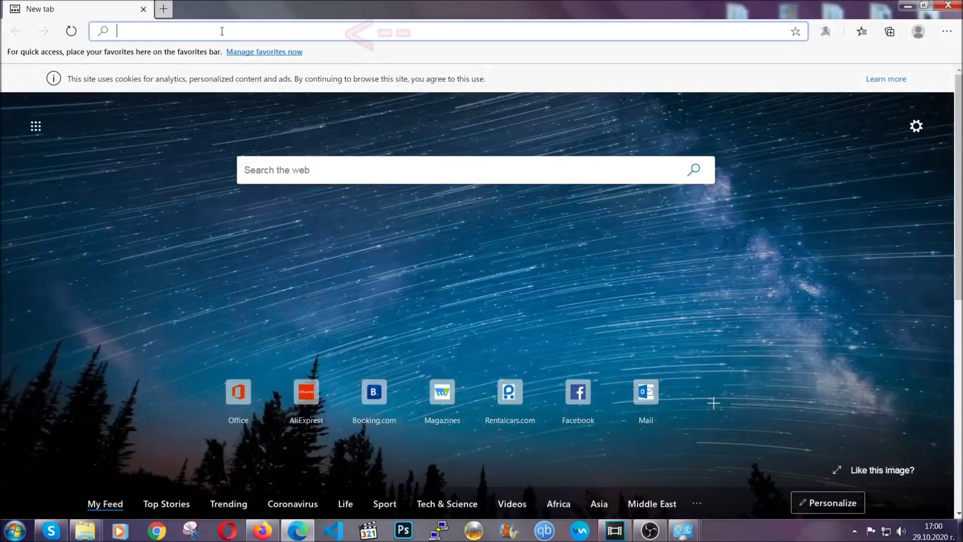
pyautogui.write('edge:')
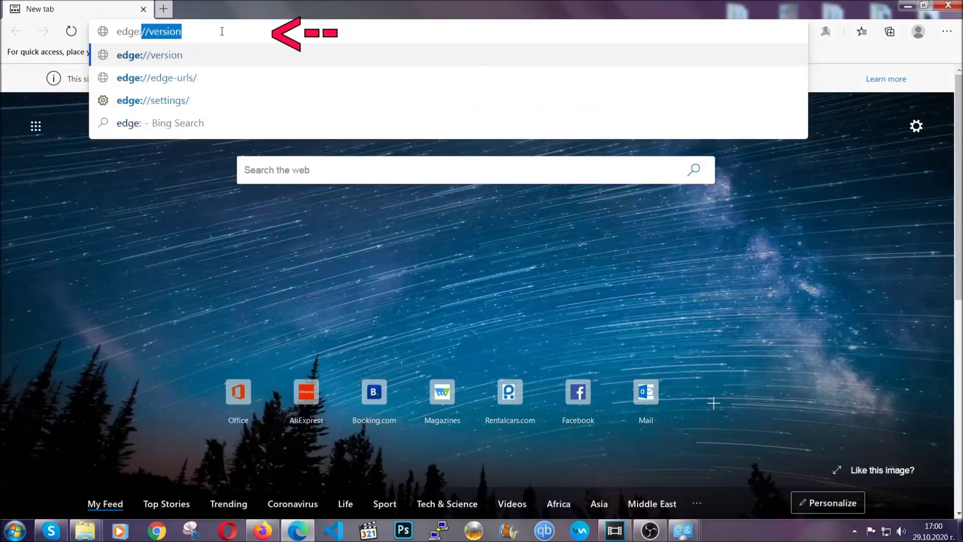
pyautogui.write('//settings/')
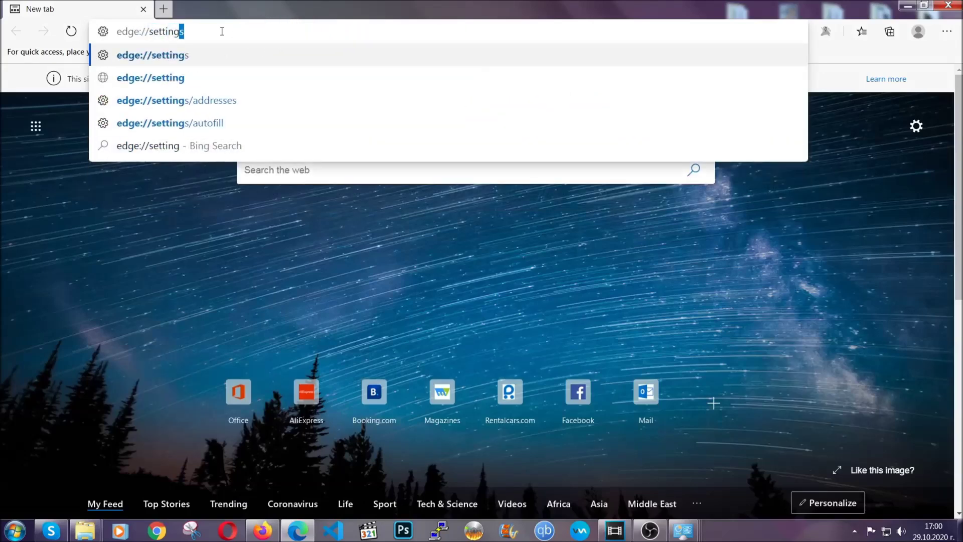
pyautogui.write('clear')
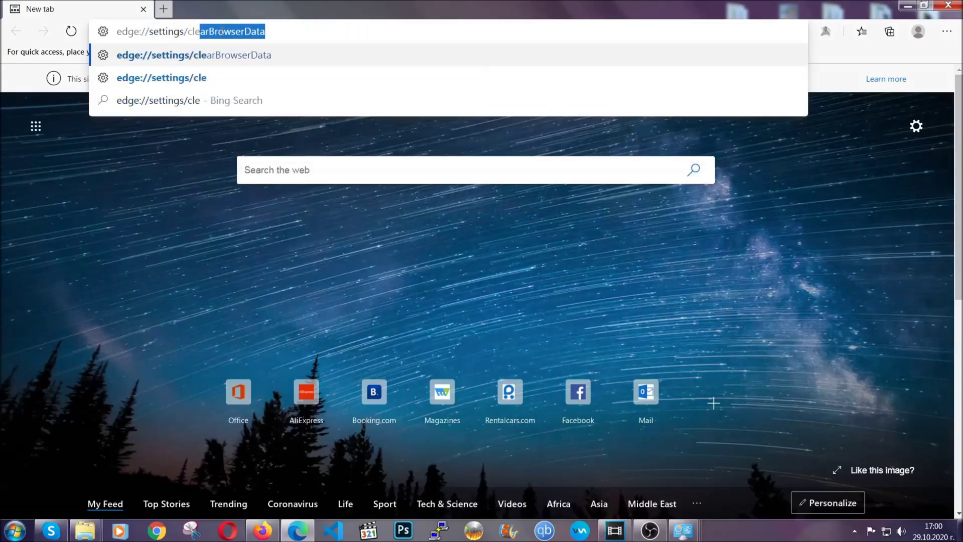
pyautogui.write('BrowserDa')
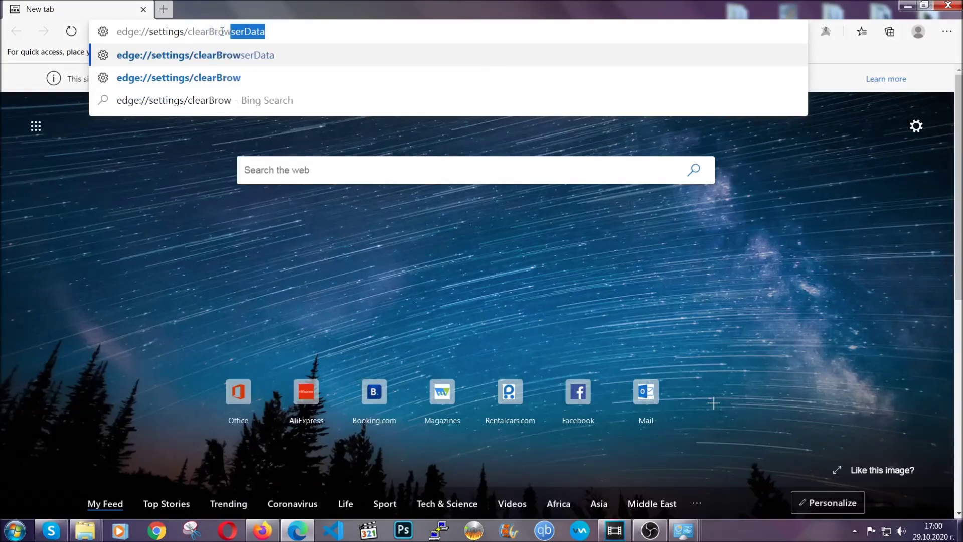
pyautogui.write('ta')
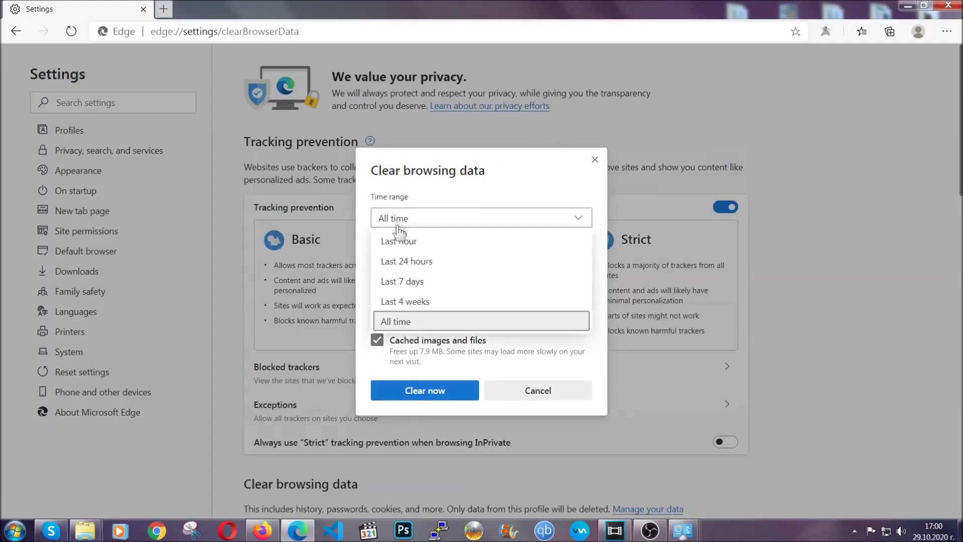
pyautogui.click(398, 321)
pyautogui.scroll(-3, 405, 305)
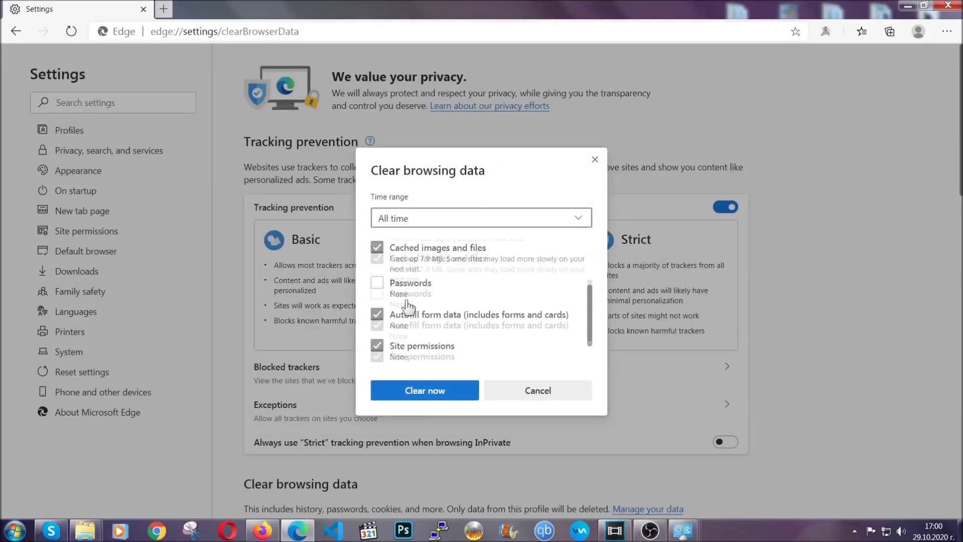
pyautogui.click(419, 394)
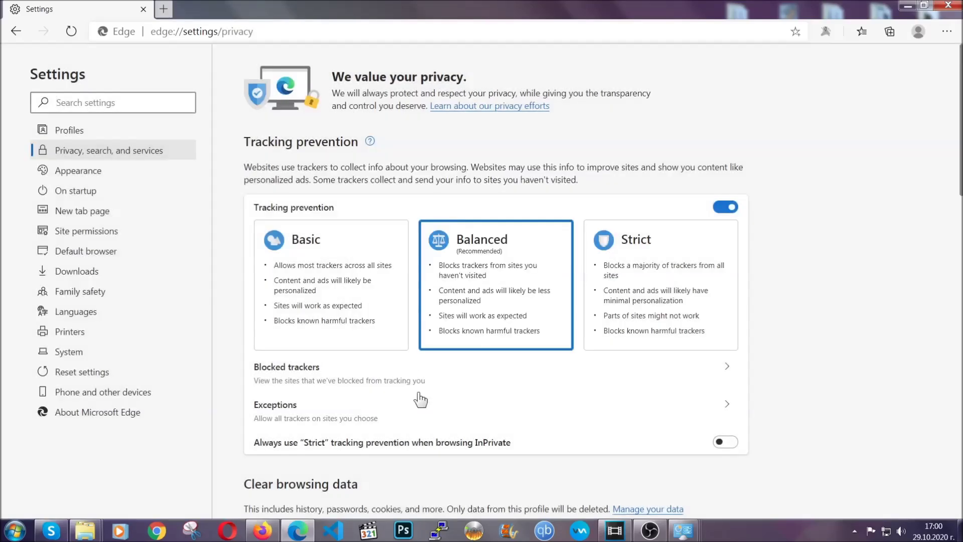
# Remove the only extension on Edge's Extensions page, then close Edge.
pyautogui.click(945, 33)
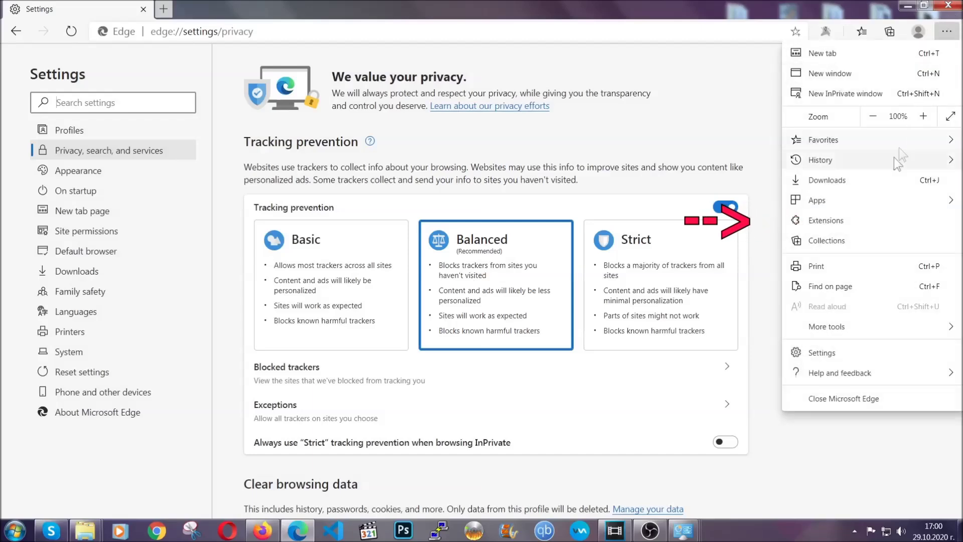
pyautogui.click(877, 213)
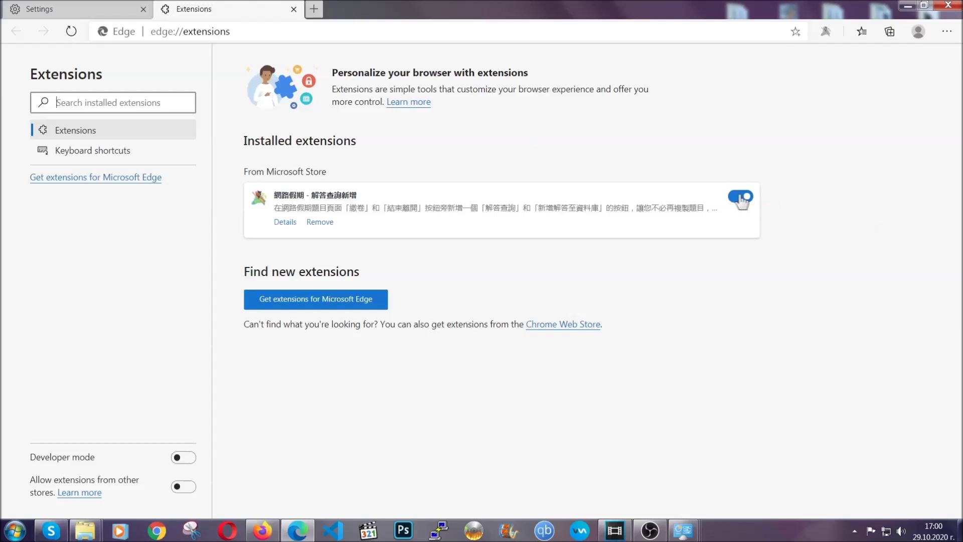
pyautogui.click(315, 223)
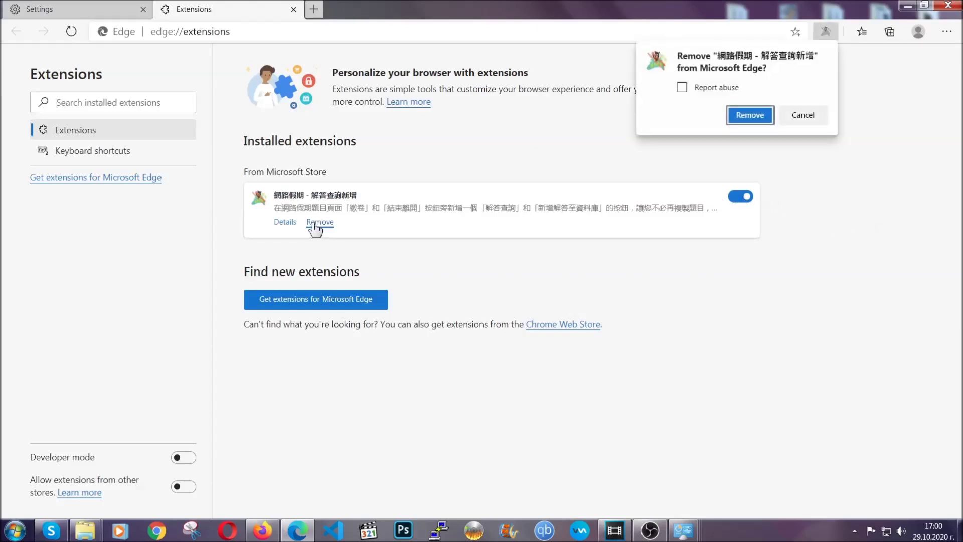
pyautogui.click(748, 116)
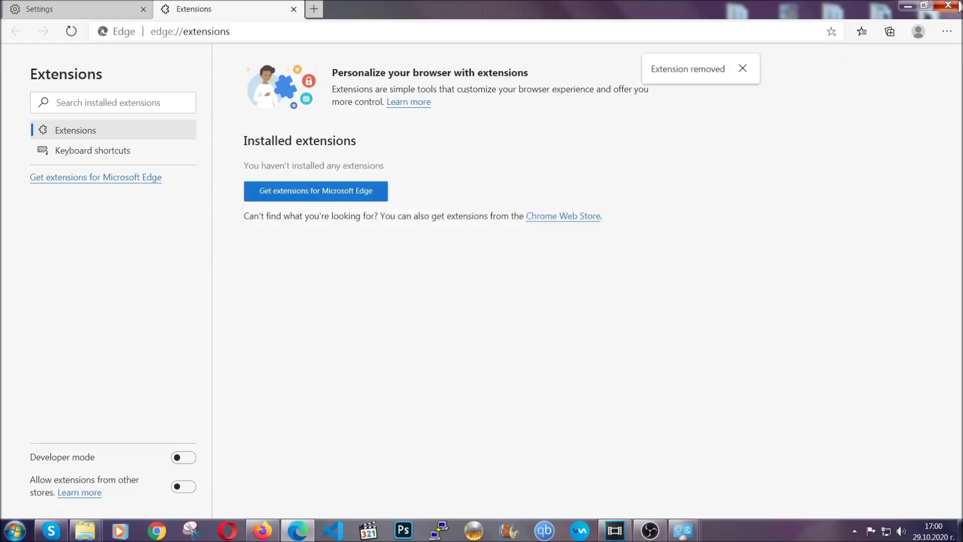
pyautogui.click(955, 5)
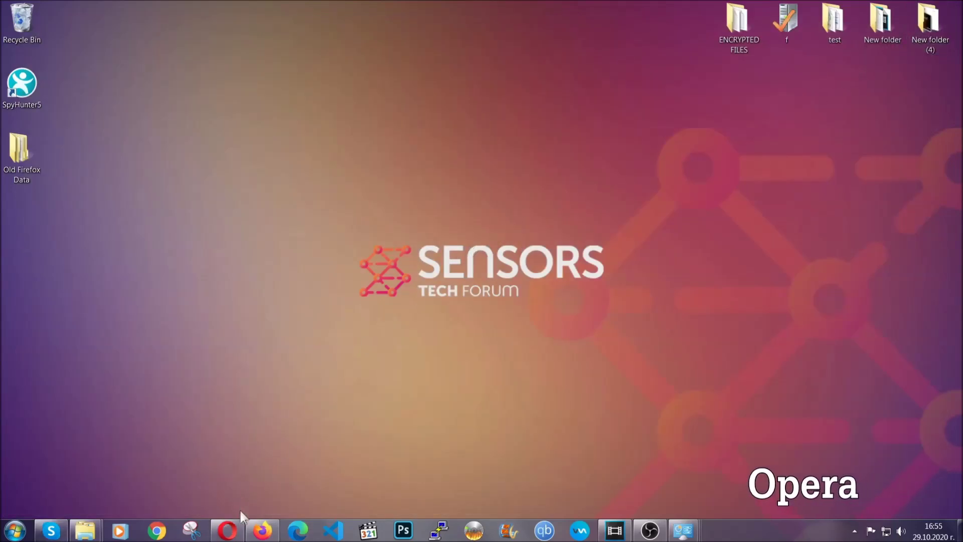
# Clear Opera's All time data at opera://settings/clearBrowserData on the Advanced tab, including Site Settings.
pyautogui.click(230, 527)
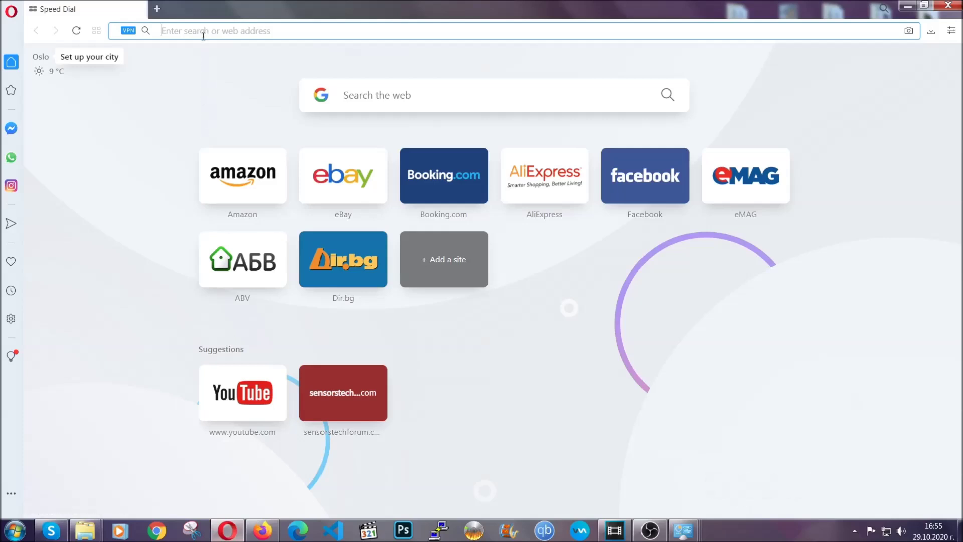
pyautogui.write('opera')
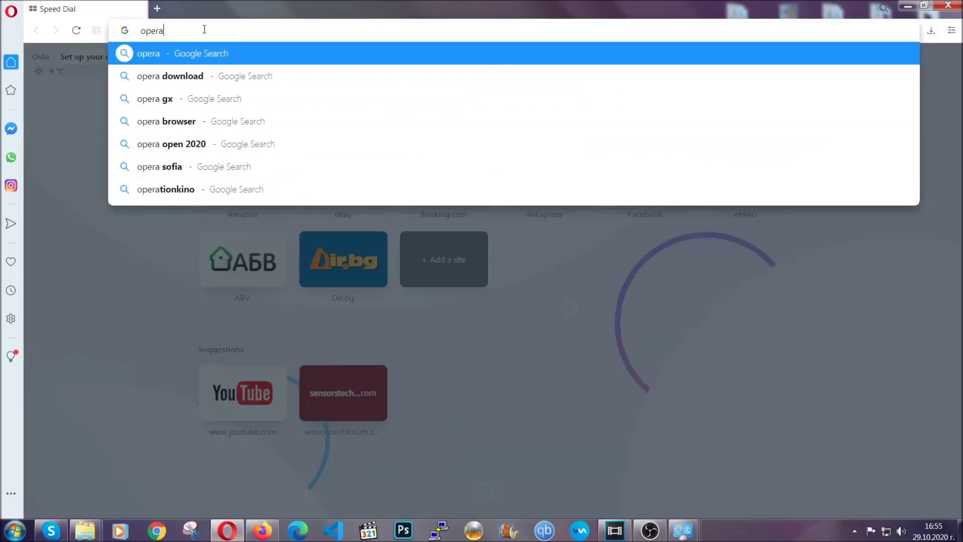
pyautogui.write('://se')
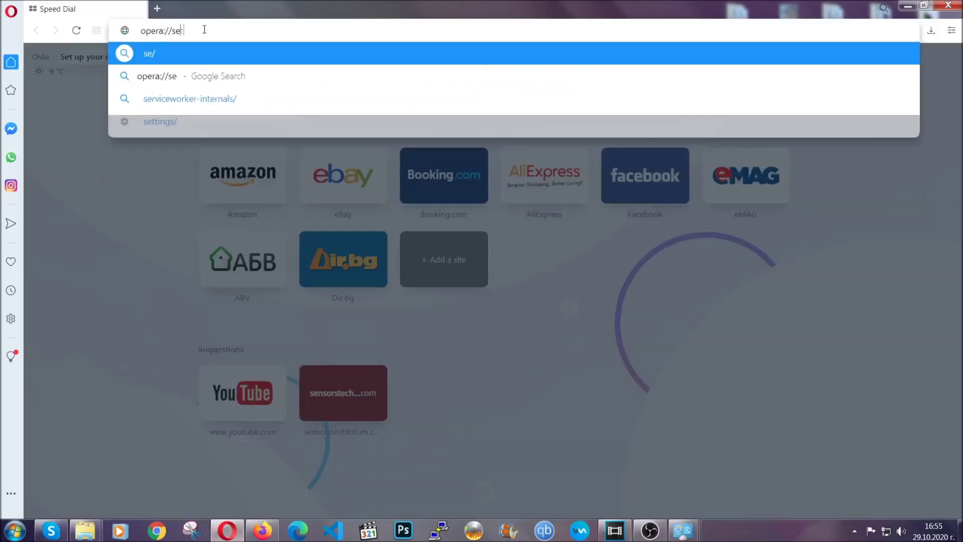
pyautogui.write('ttings/clearBrr')
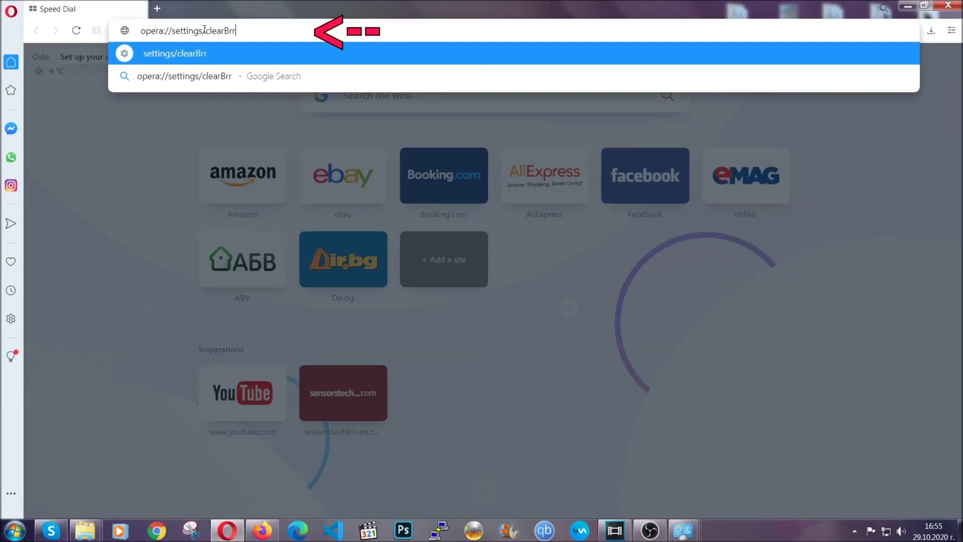
pyautogui.press('BackSpace')
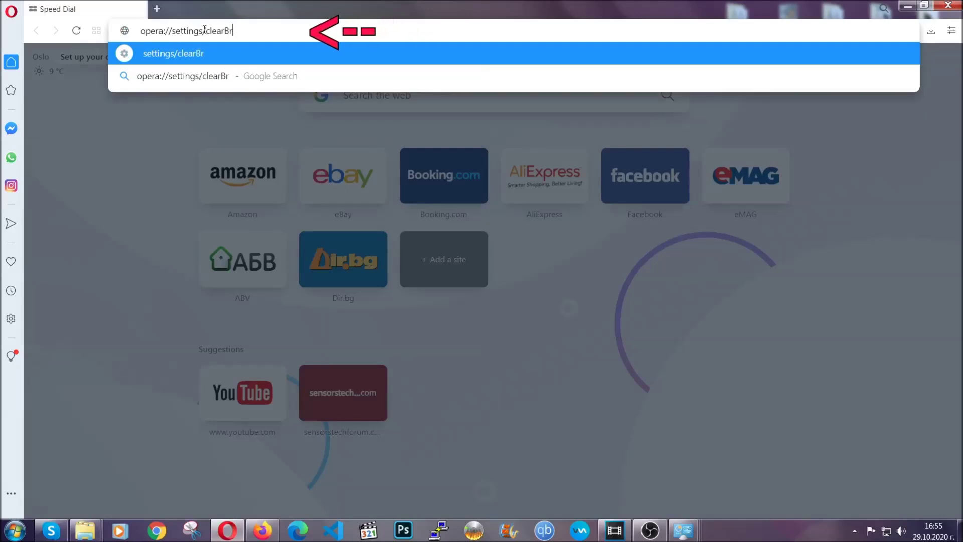
pyautogui.write('owserData')
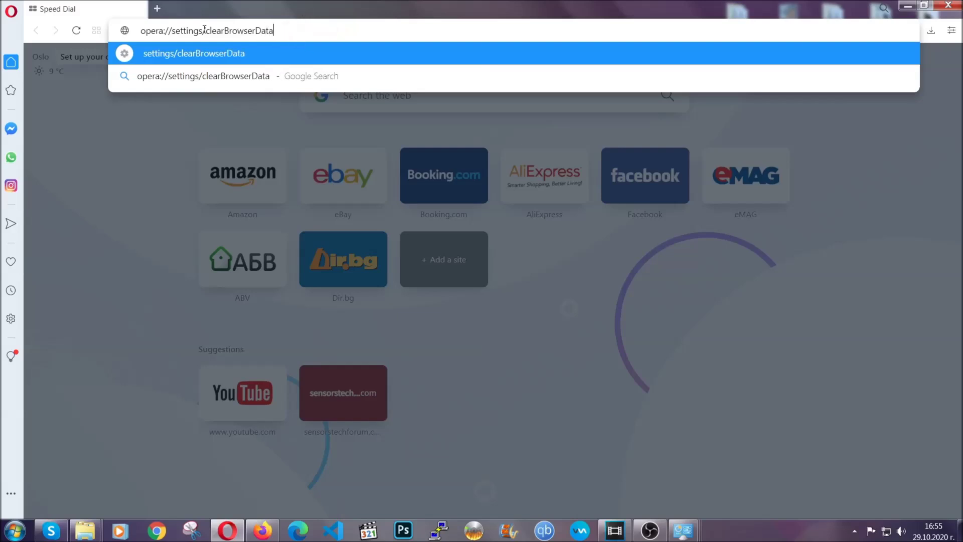
pyautogui.press('Return')
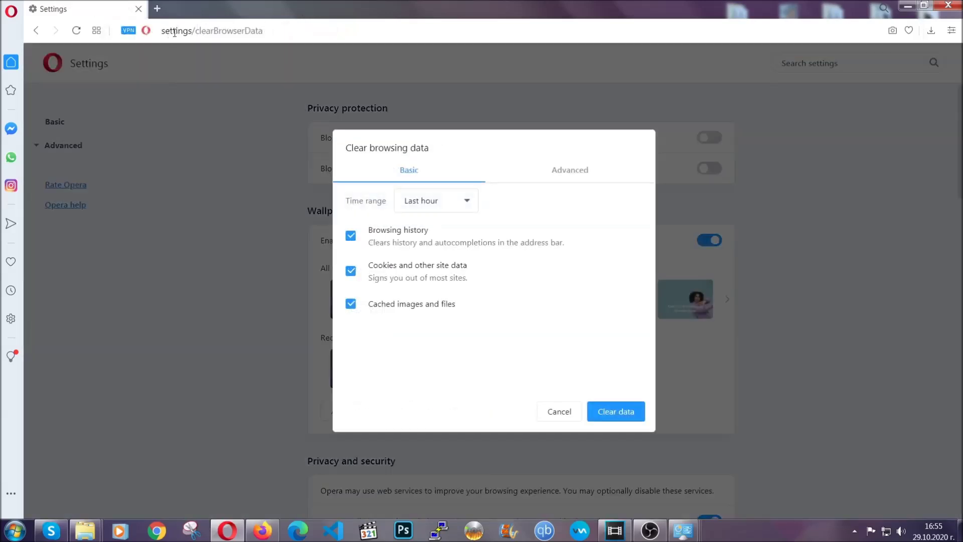
pyautogui.click(568, 178)
pyautogui.click(474, 202)
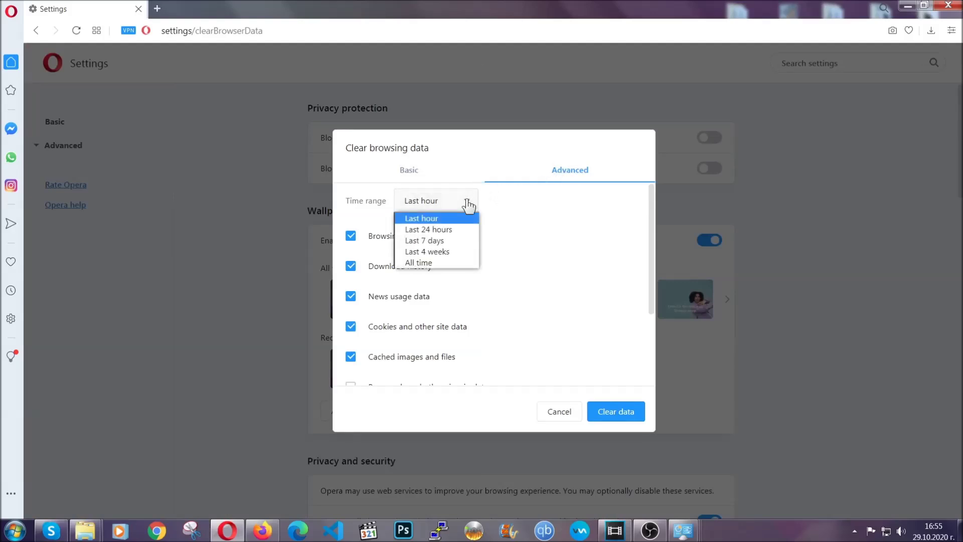
pyautogui.click(434, 261)
pyautogui.scroll(-3, 440, 264)
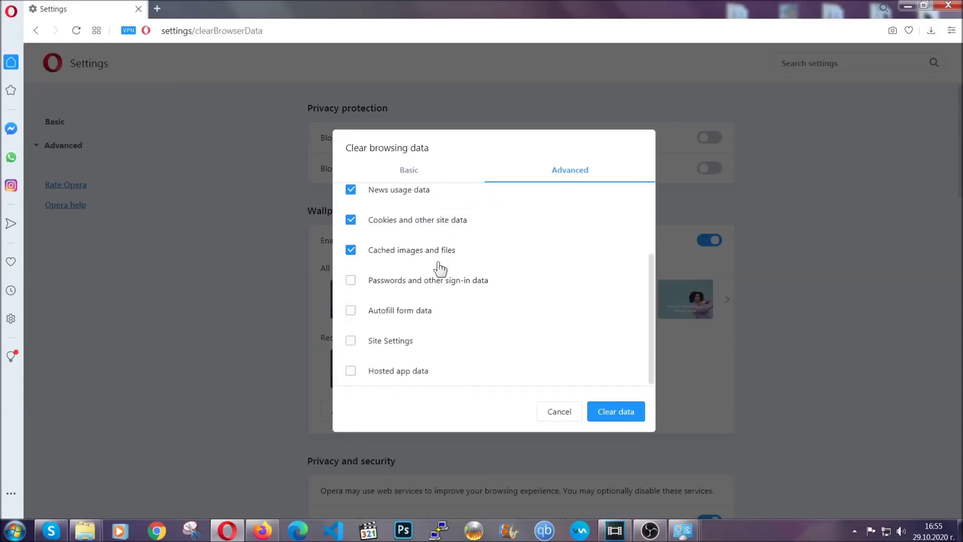
pyautogui.click(396, 343)
pyautogui.click(613, 412)
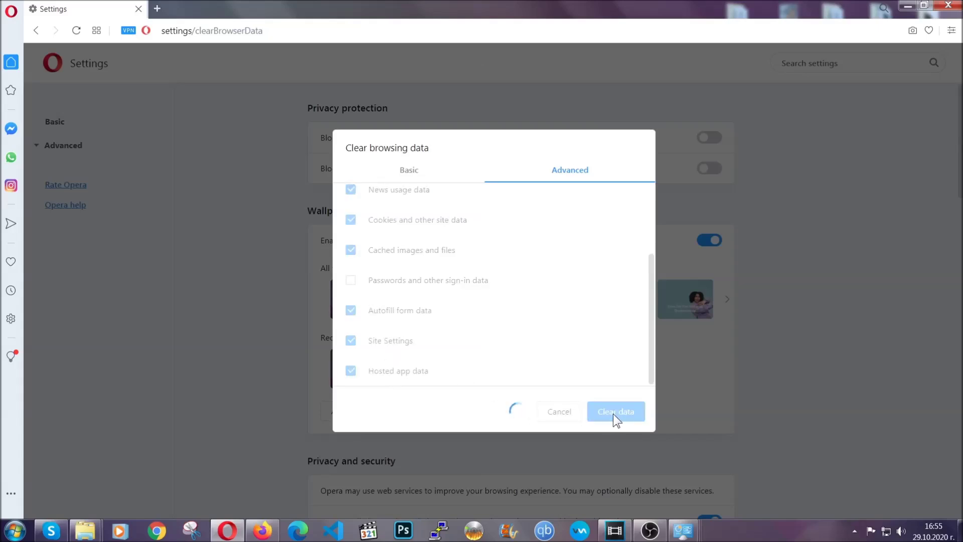